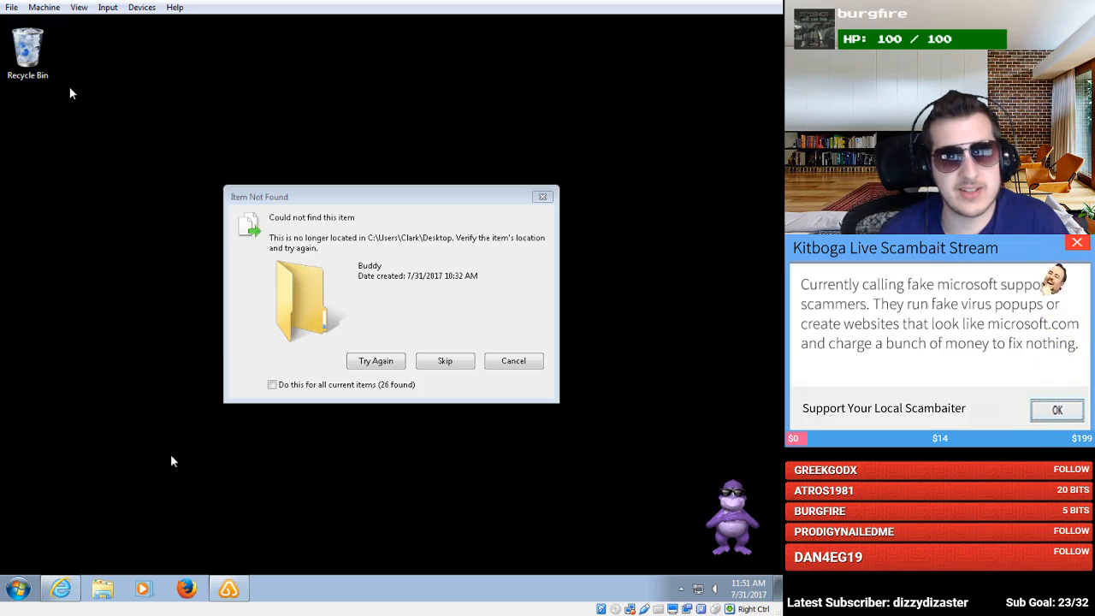
Skip the missing Buddy folder and confirm permanently deleting the 28 desktop items
left_click(428, 366)
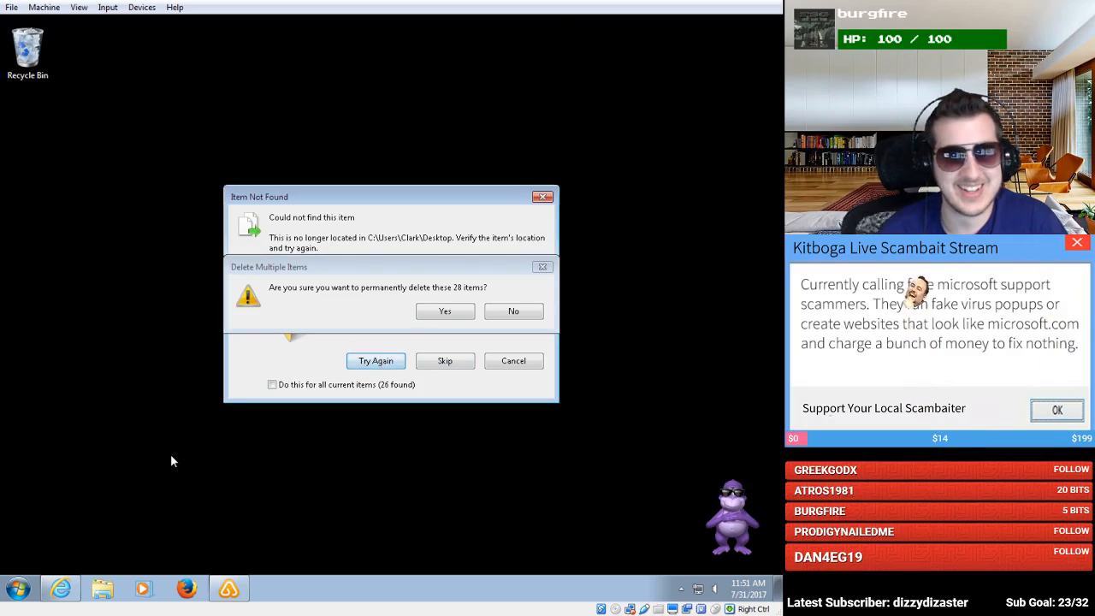
left_click(444, 311)
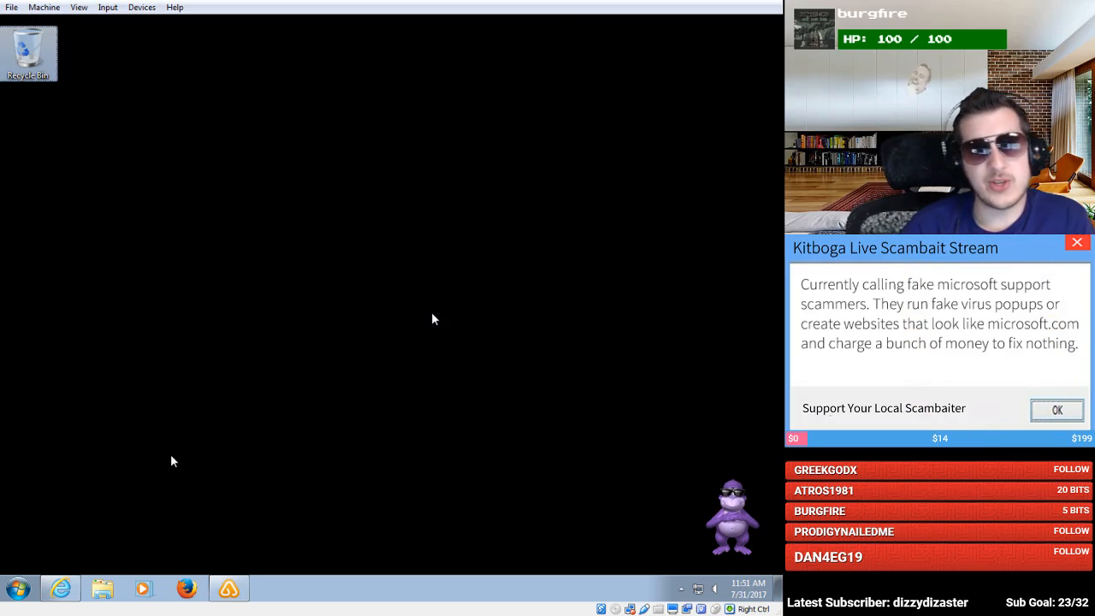
Refresh the emptied desktop from its right-click menu
right_click(198, 218)
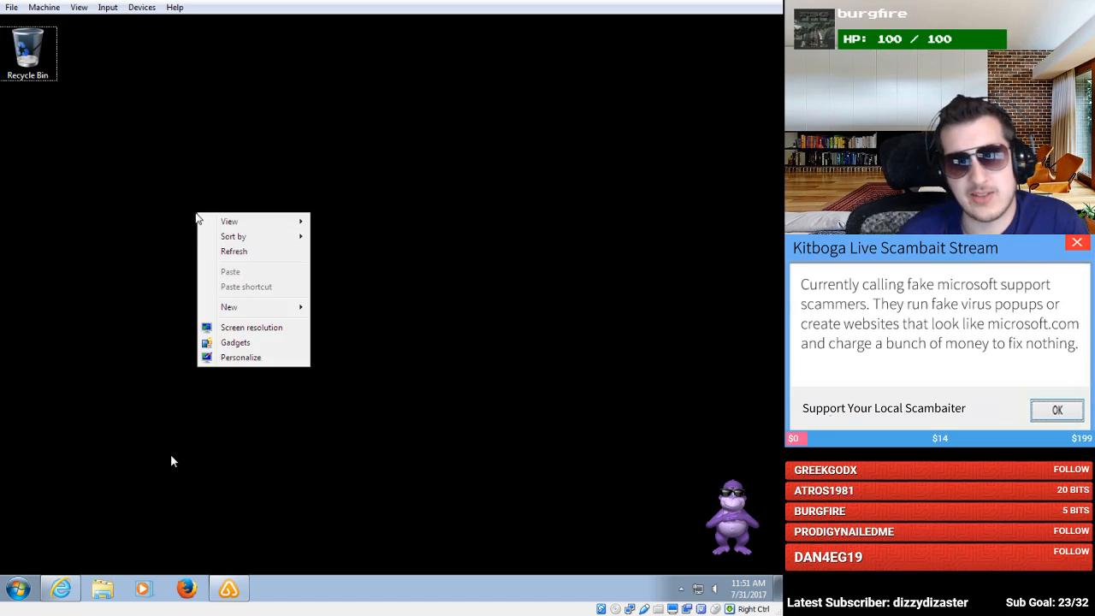
left_click(212, 252)
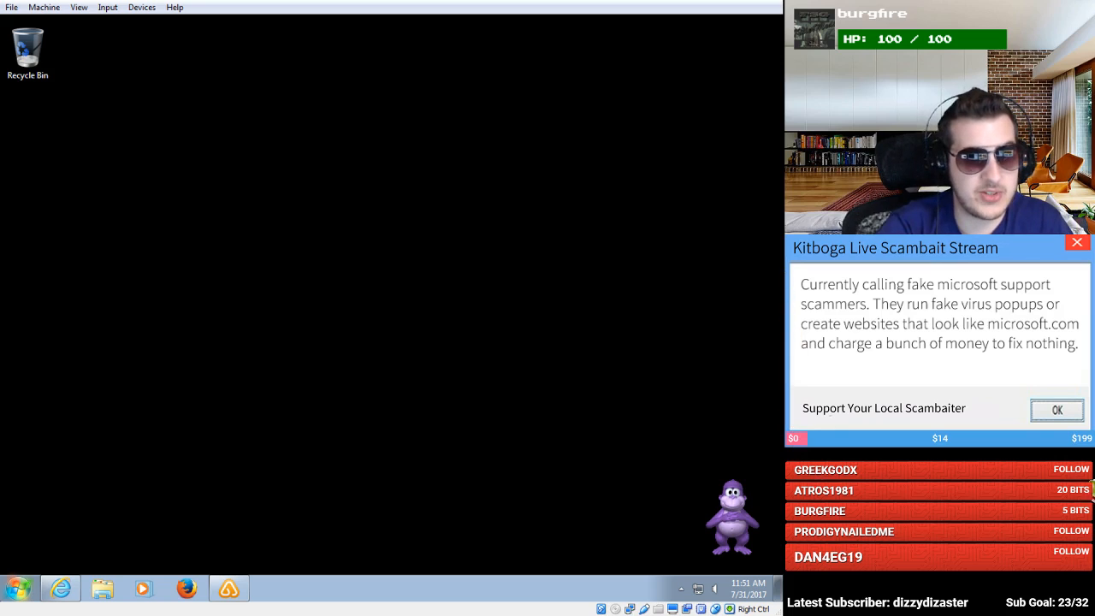
Launch syskey from the Run dialog to bring up the Microsoft Certified Support Login Terminal
left_click(16, 588)
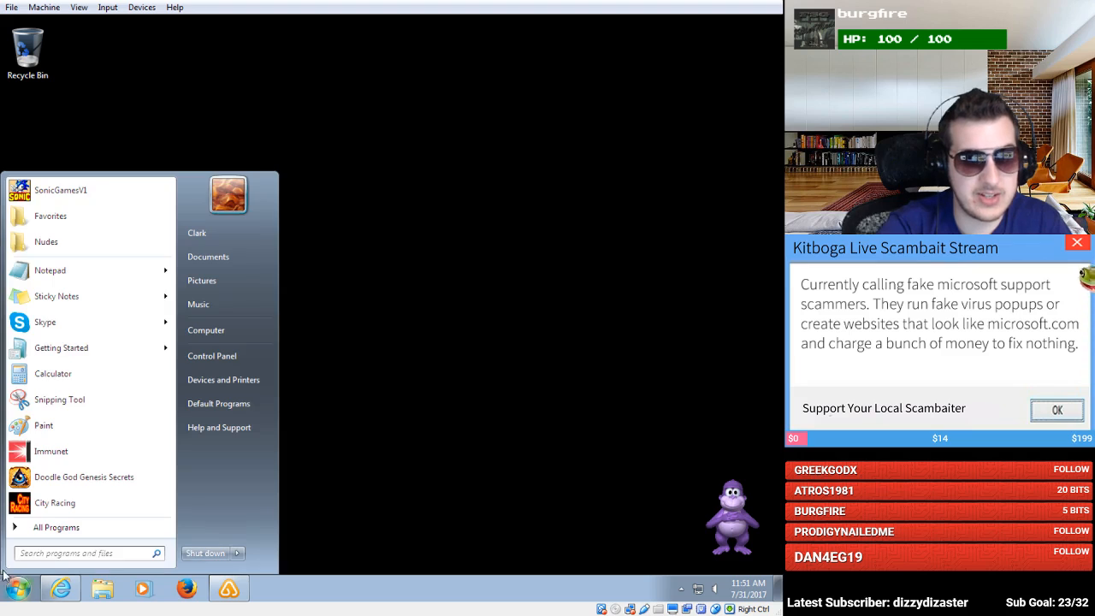
type("run")
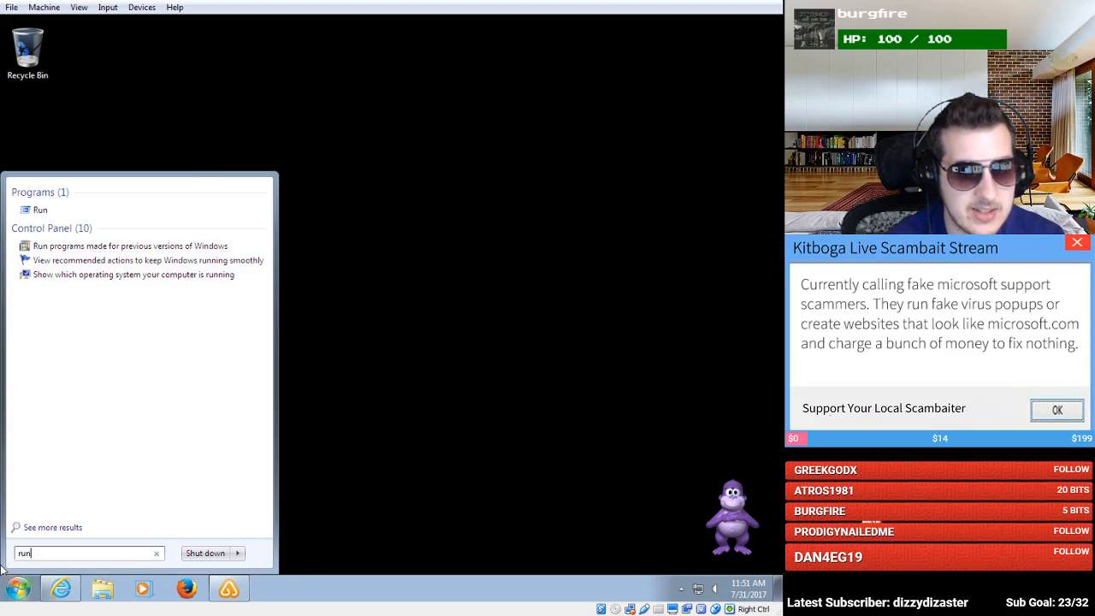
key("Return")
type("sy")
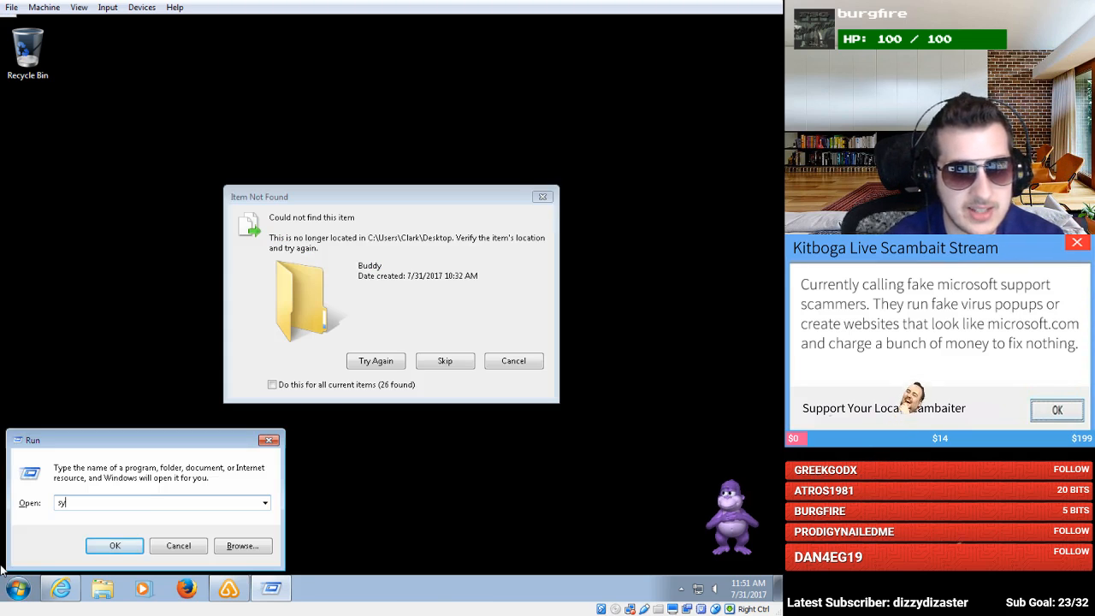
type("skey")
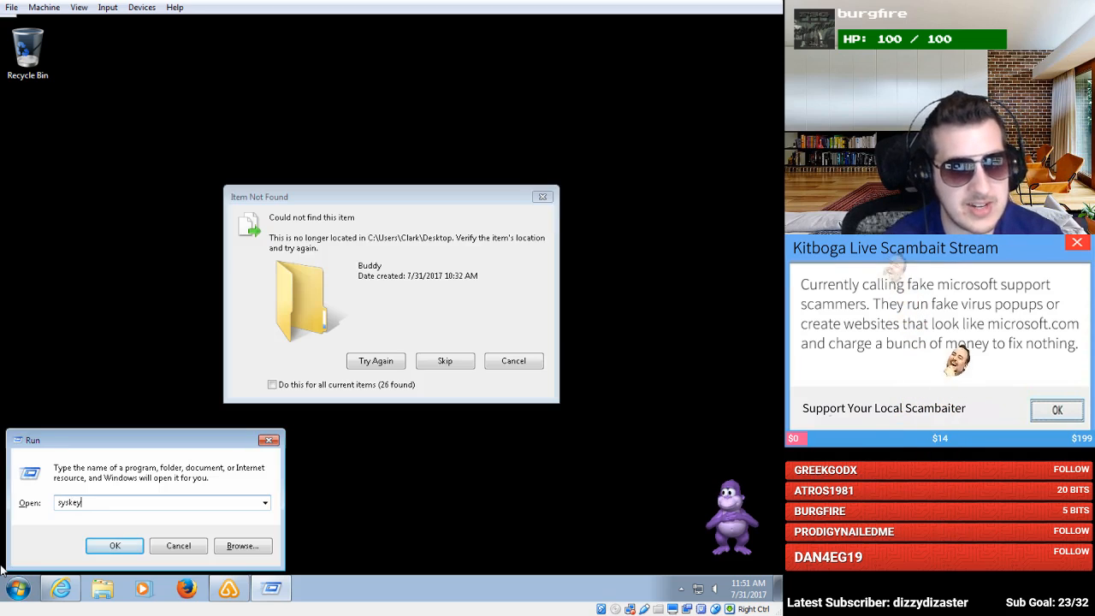
key("Return")
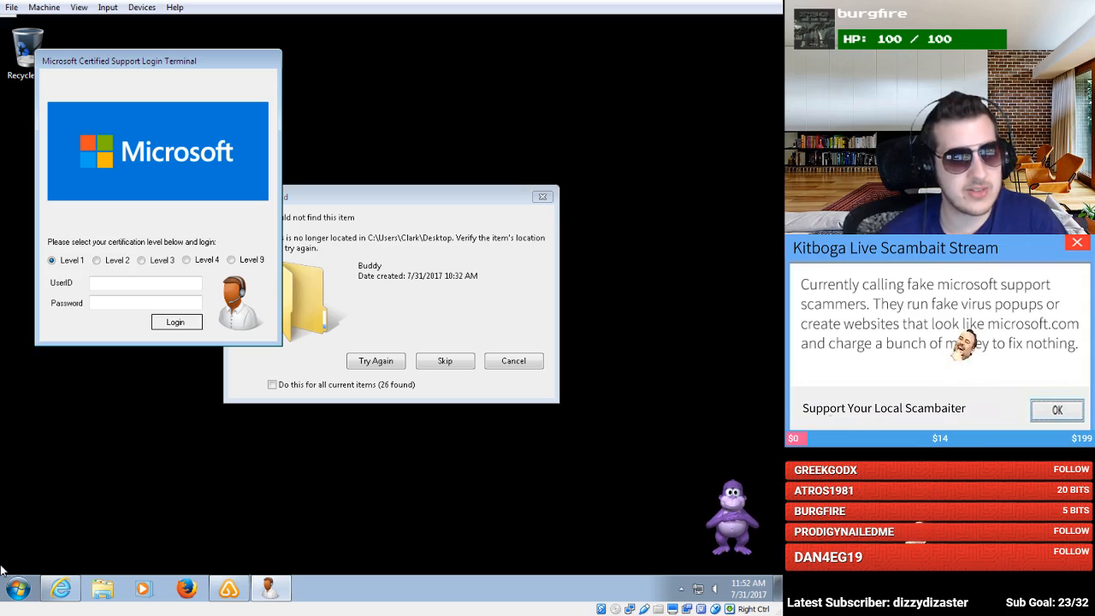
Choose certification Level 9 in the login terminal
left_click(232, 260)
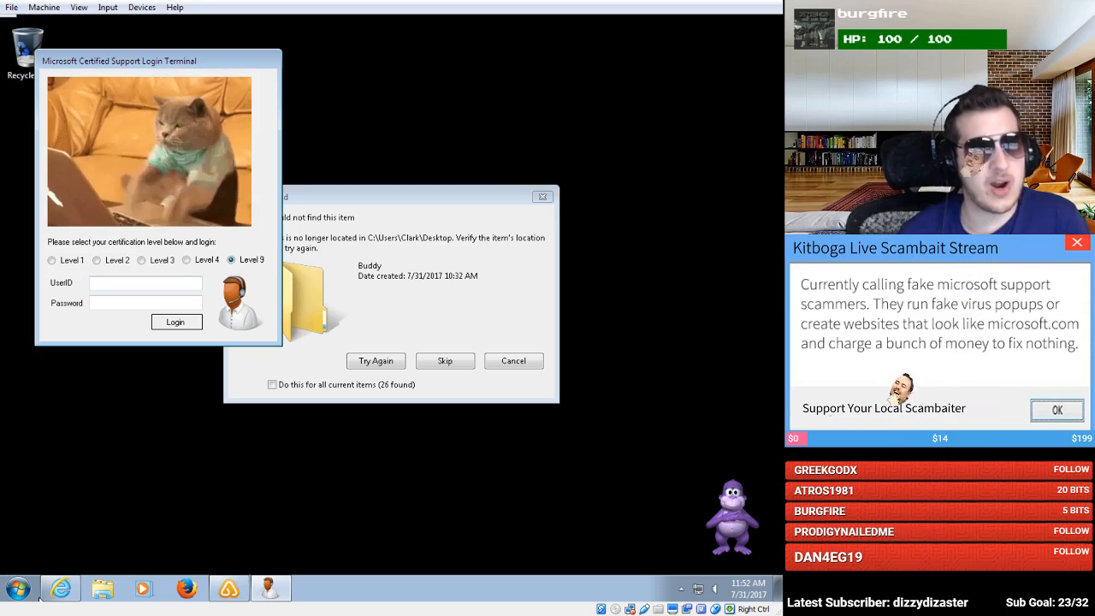